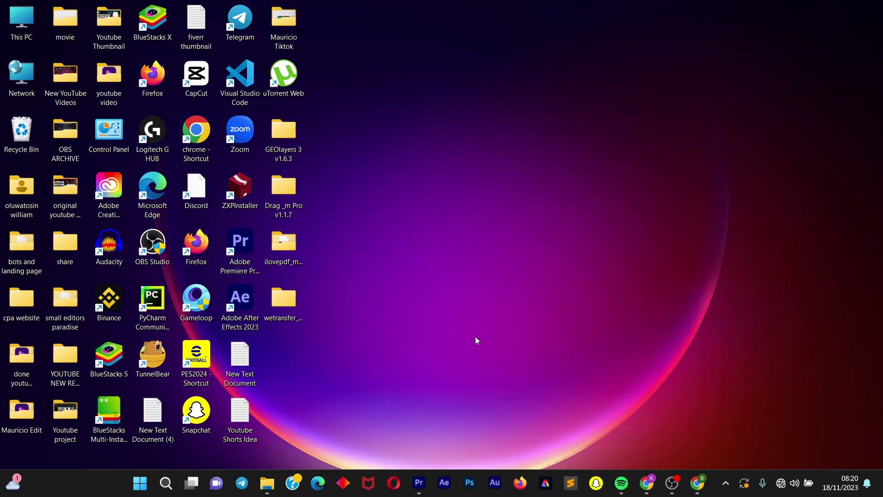
- Launch Control Panel from Start search and check the View by options without changing them
left_click(137, 488)
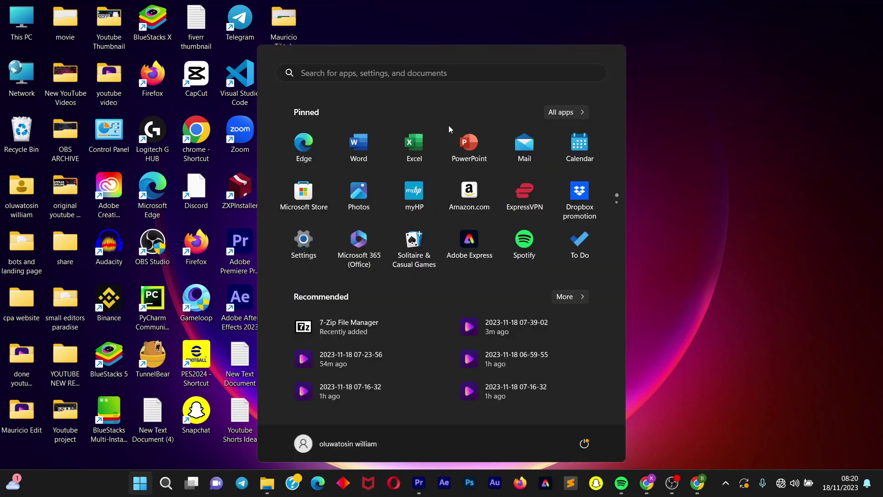
type("c")
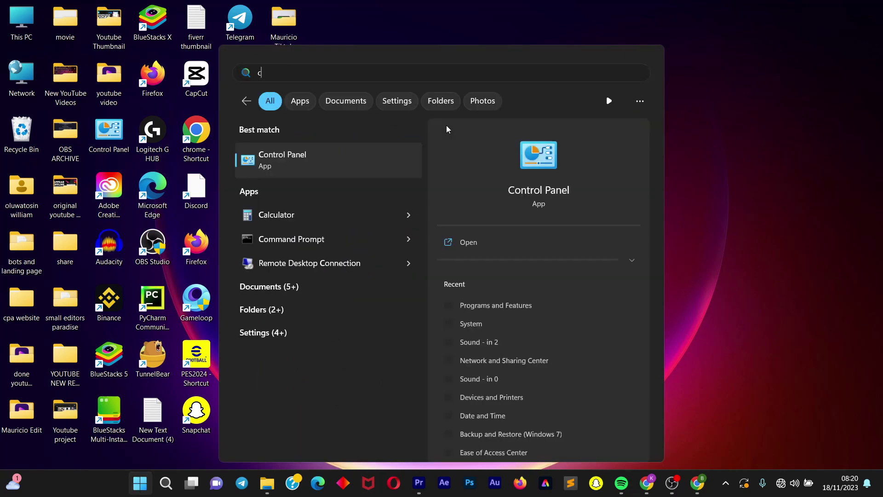
type("o")
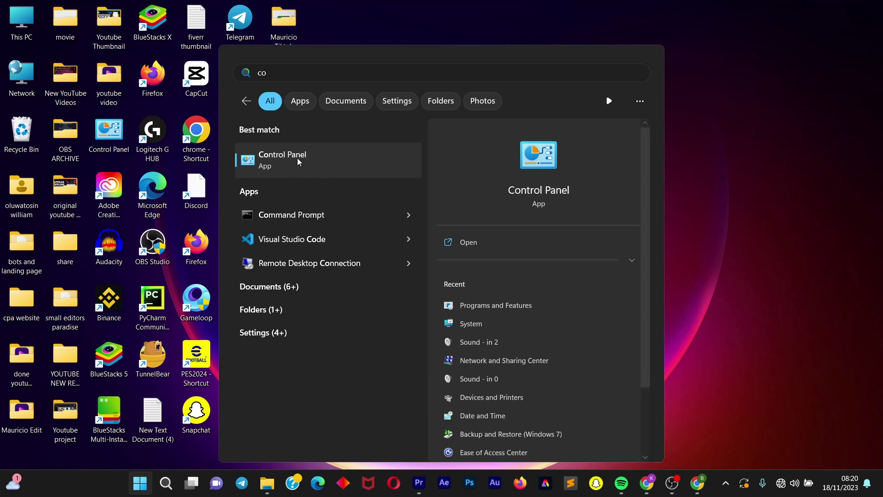
left_click(322, 166)
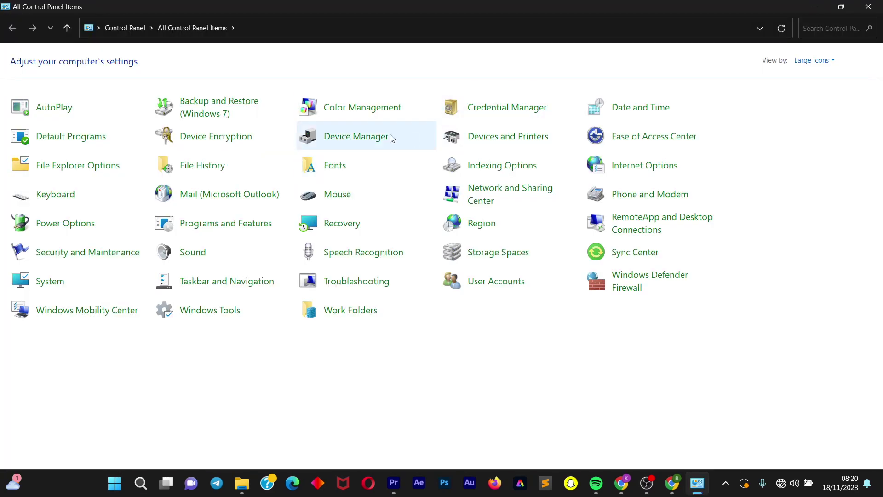
left_click(811, 61)
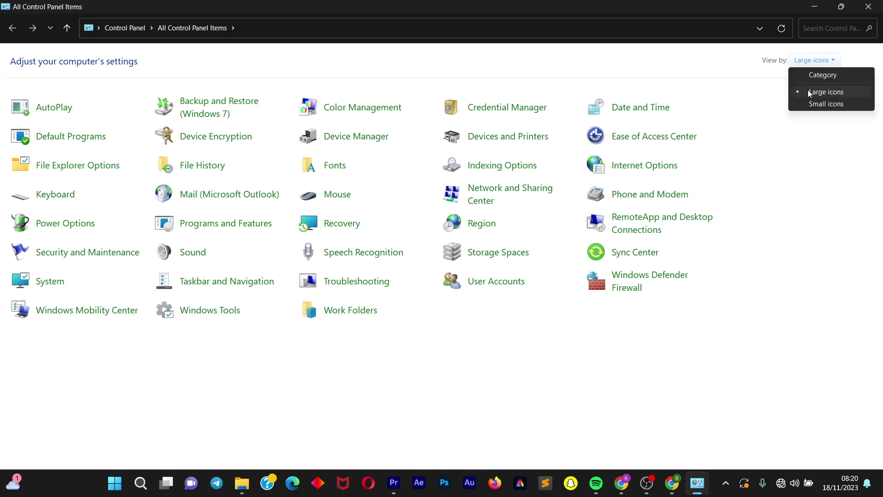
left_click(754, 268)
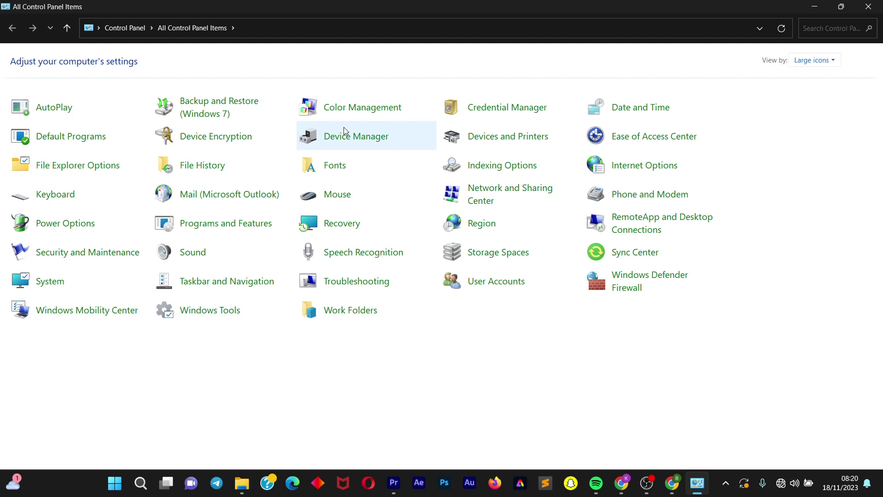
- In Device Manager, expand Universal Serial Bus controllers and USB Connector Managers and select UCM-UCSI ACPI Device
left_click(349, 139)
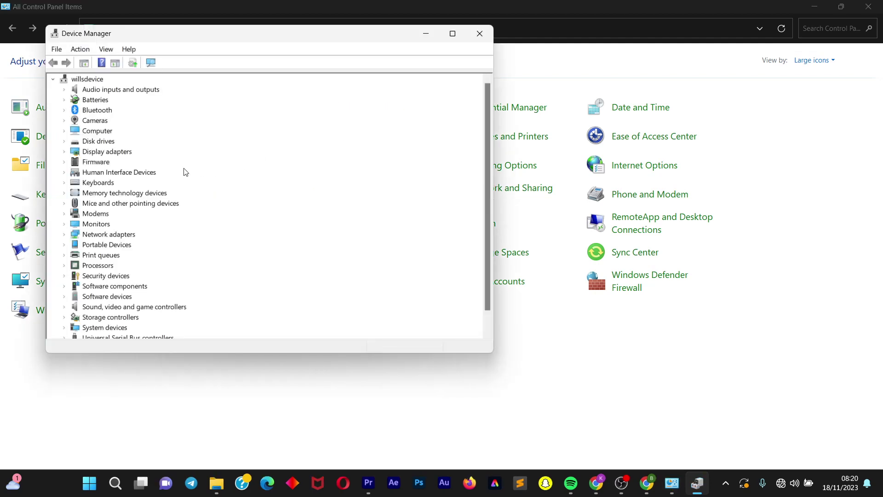
scroll(183, 170, "down", 1)
scroll(184, 170, "up", 1)
scroll(183, 170, "down", 1)
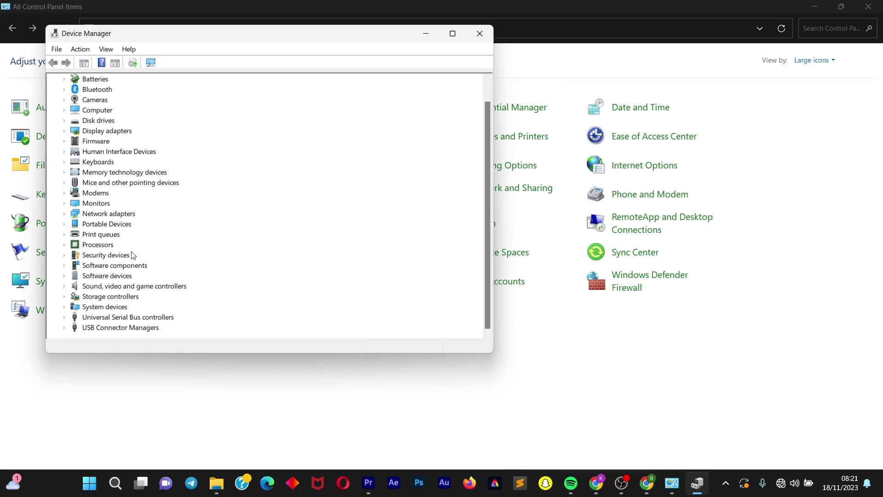
left_click(118, 322)
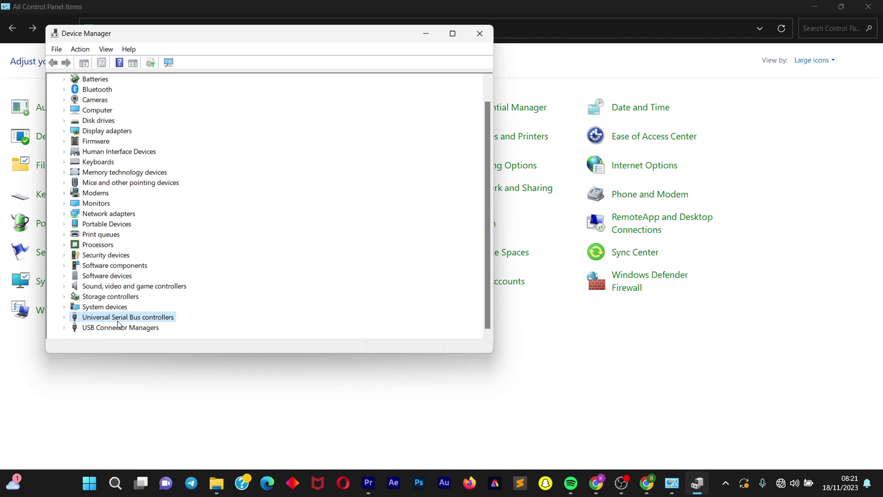
double_click(117, 322)
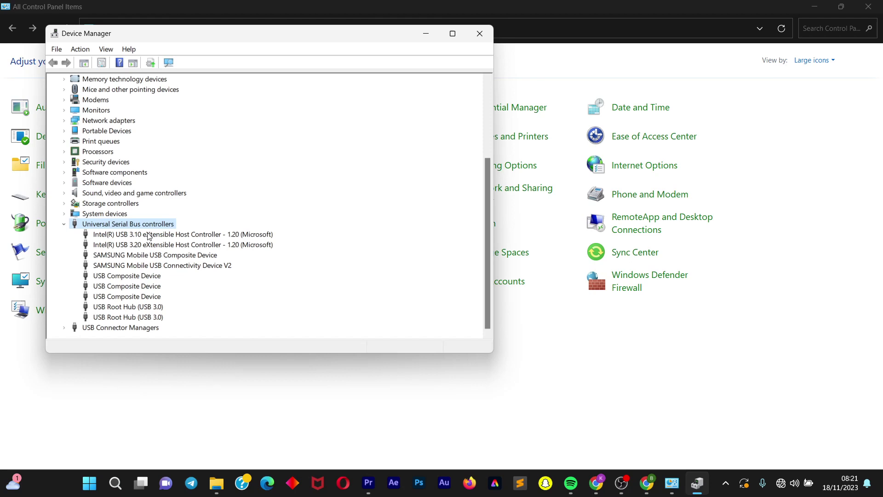
double_click(134, 331)
left_click(134, 332)
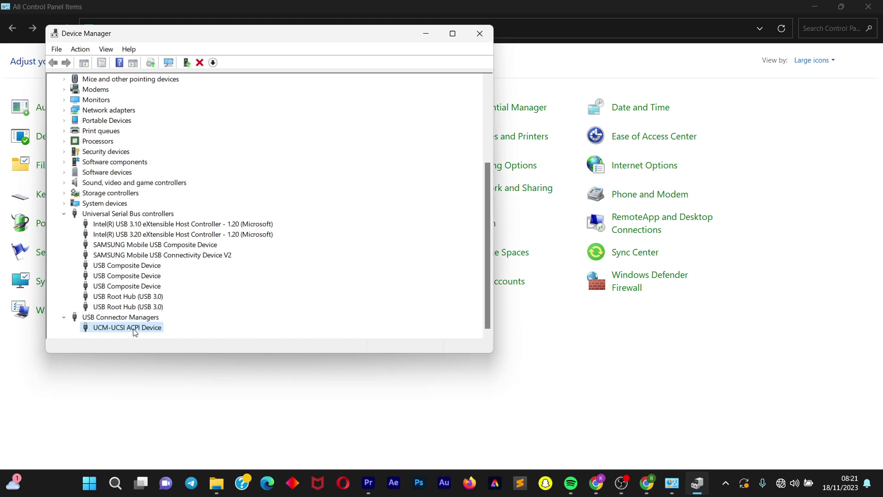
- Update the UCM-UCSI ACPI Device driver with automatic search; Windows finds the best driver already installed
right_click(135, 332)
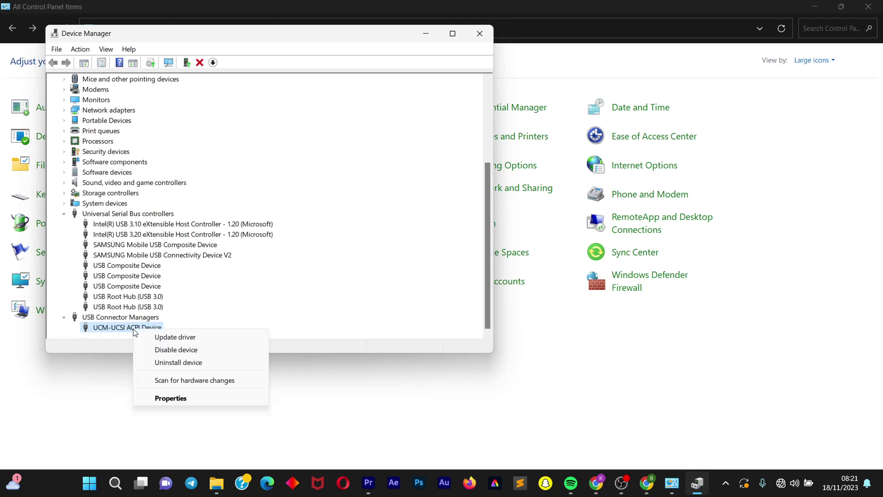
left_click(185, 336)
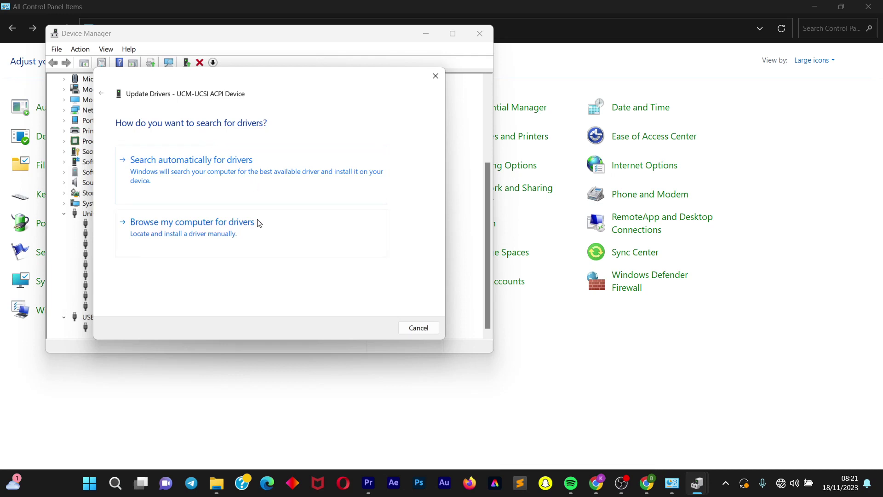
left_click(203, 166)
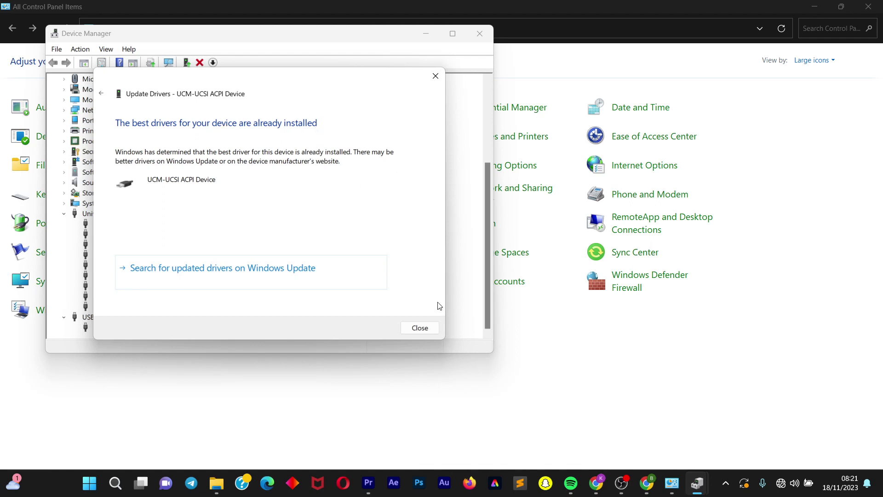
left_click(416, 329)
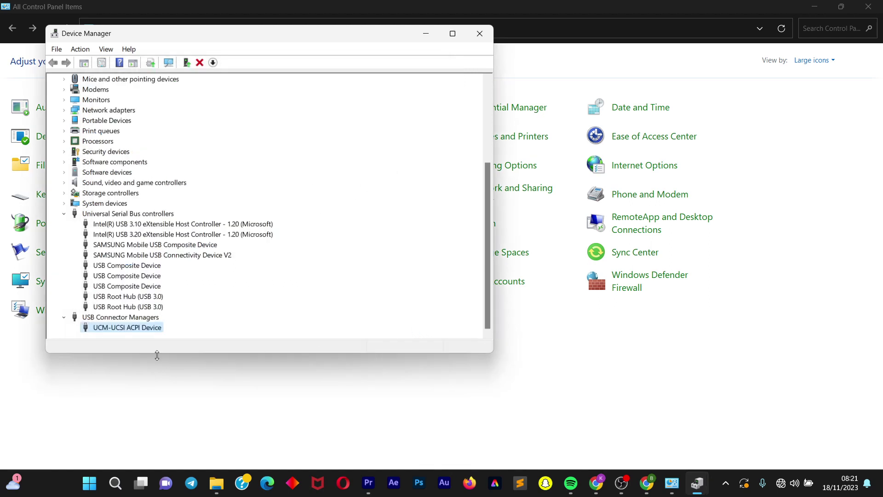
- Reinstall the driver by browsing the computer and choosing the UCM-UCSI ACPI Device model; update succeeds
right_click(142, 332)
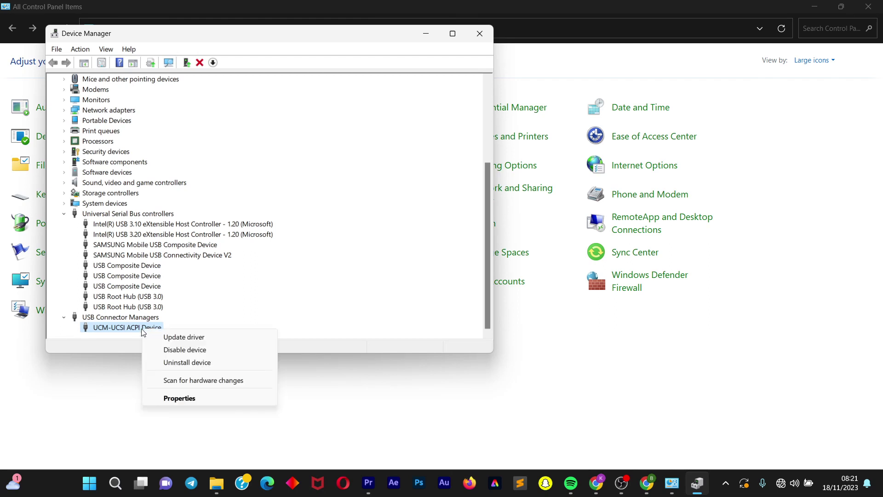
left_click(180, 341)
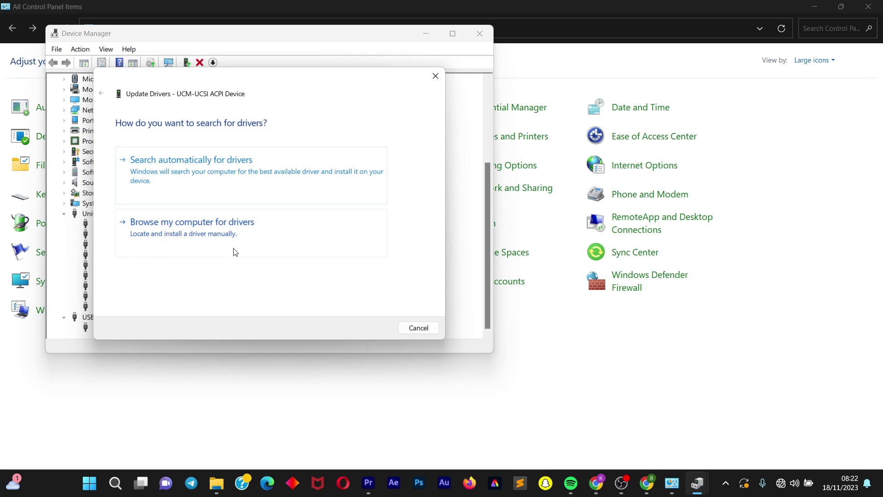
left_click(222, 237)
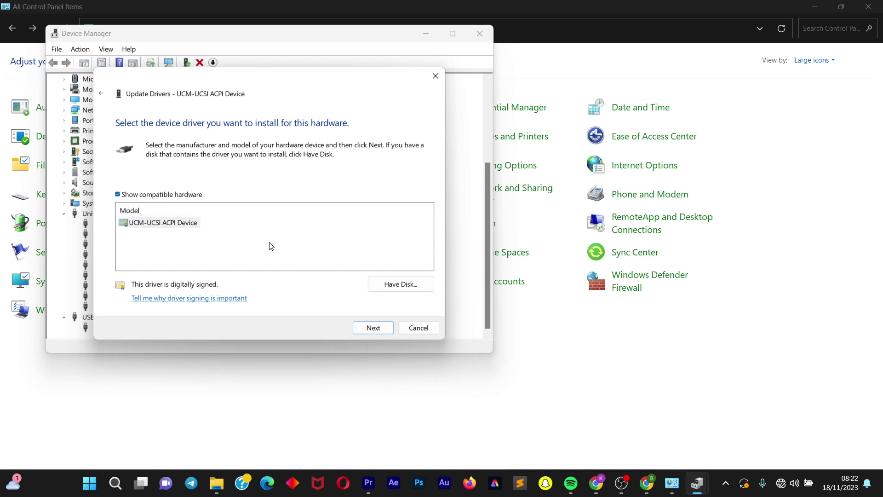
left_click(141, 224)
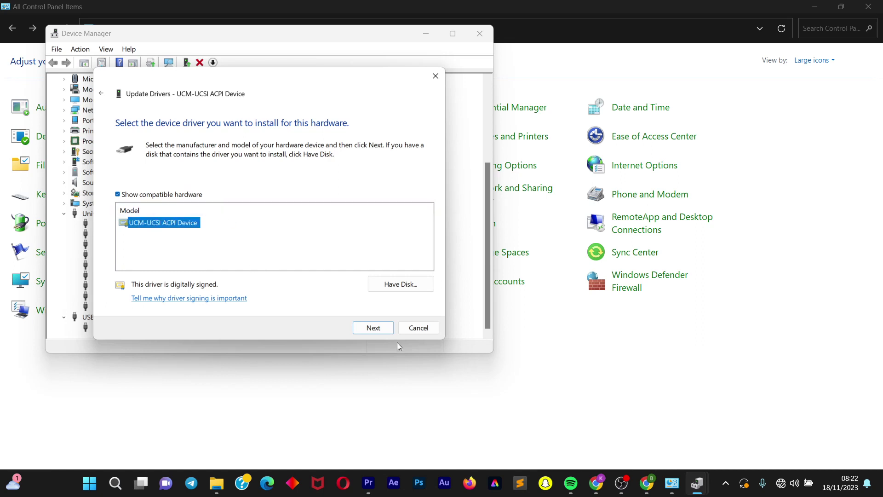
left_click(375, 327)
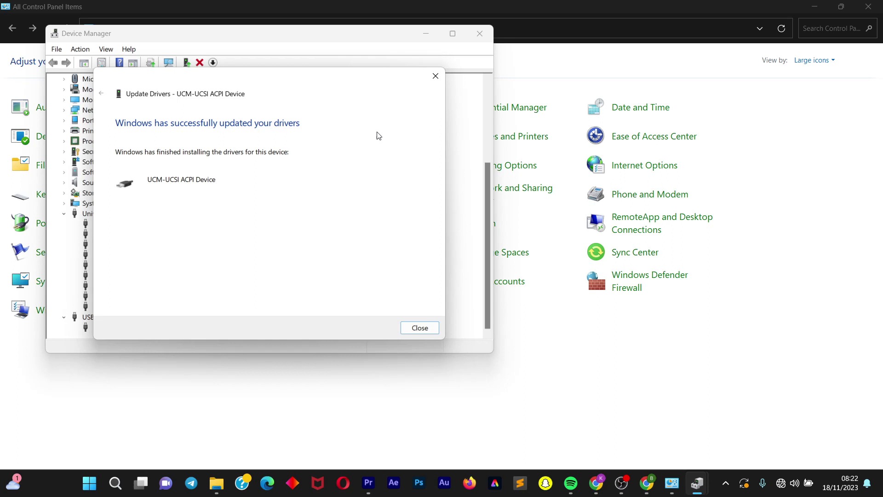
left_click(422, 328)
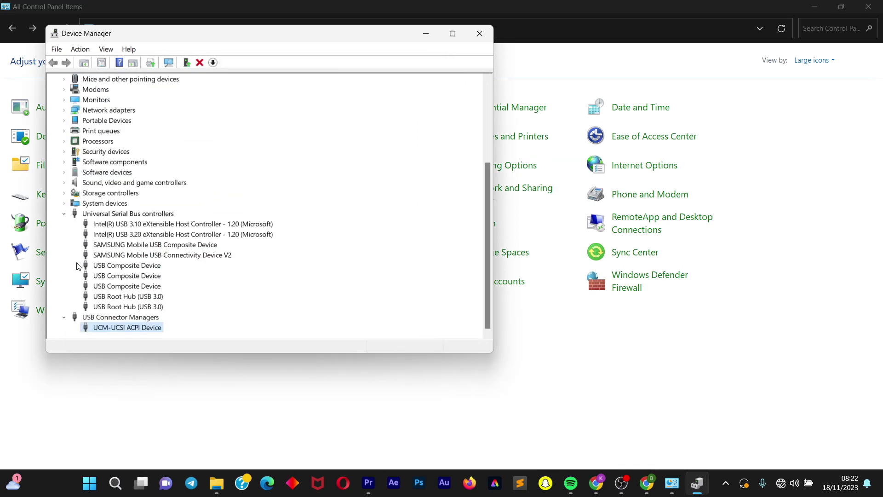
- Review the device's Details and Driver info — Microsoft provider, version 10.0.22621.2361 — then cancel out
right_click(136, 328)
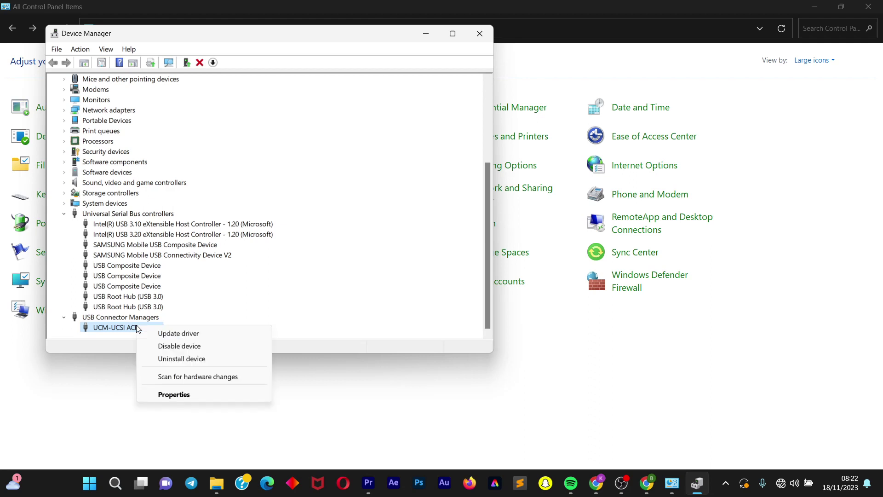
left_click(192, 394)
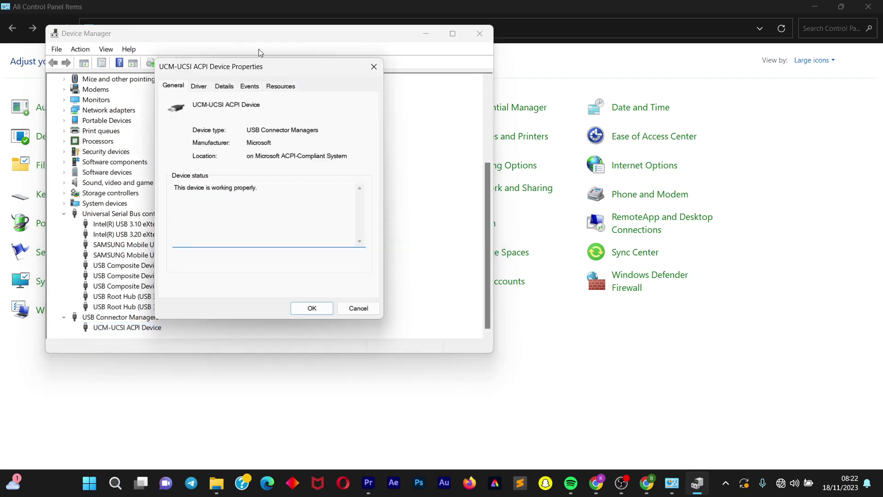
left_click(227, 87)
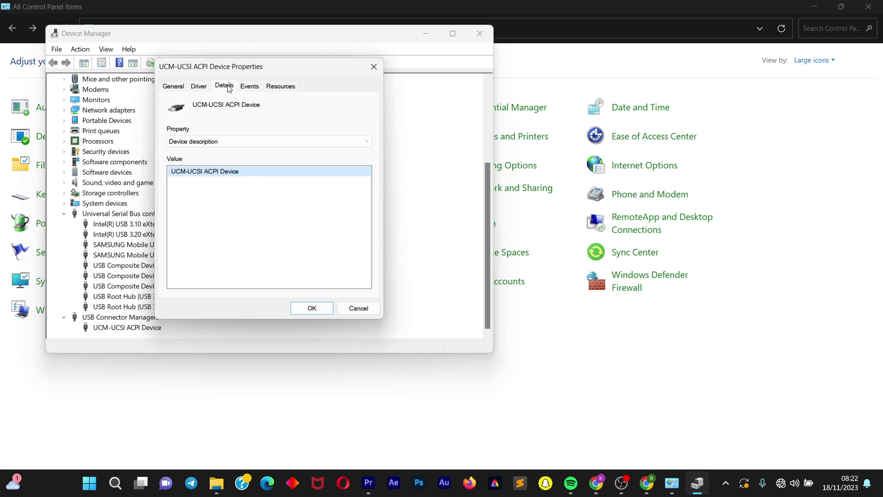
left_click(200, 87)
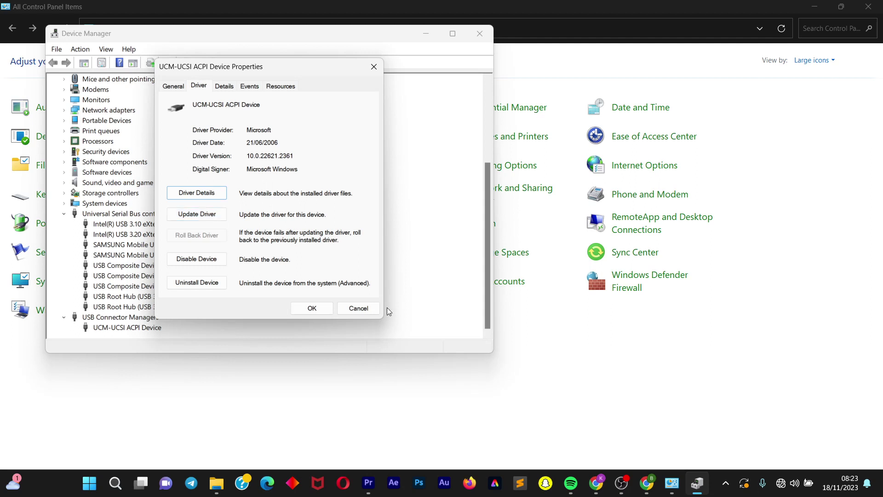
left_click(359, 309)
scroll(251, 243, "up", 4)
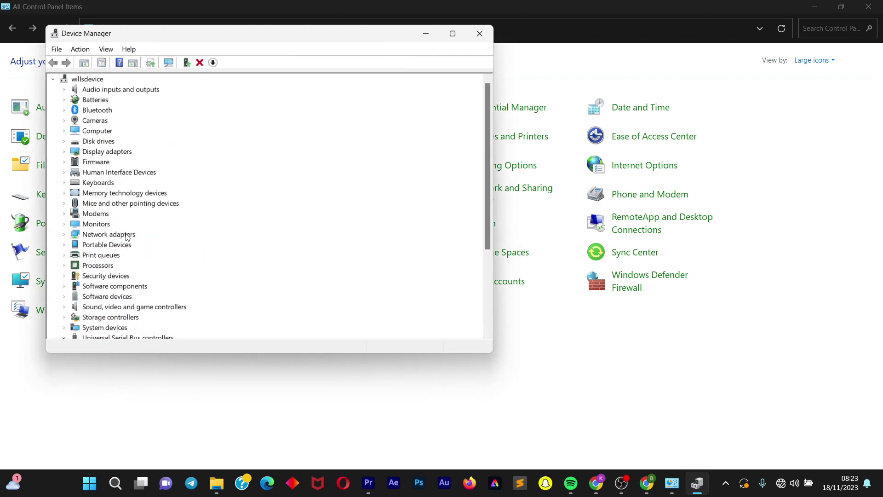
scroll(127, 237, "down", 4)
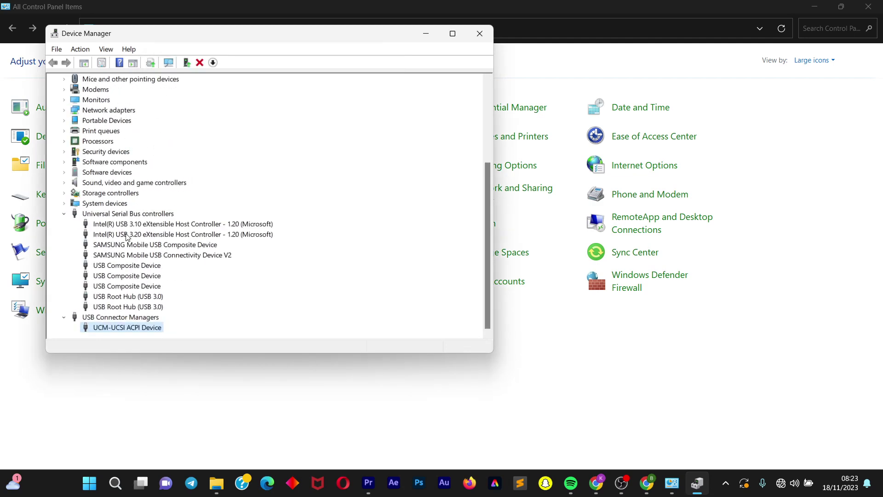
- Close Device Manager, returning to All Control Panel Items
left_click(479, 37)
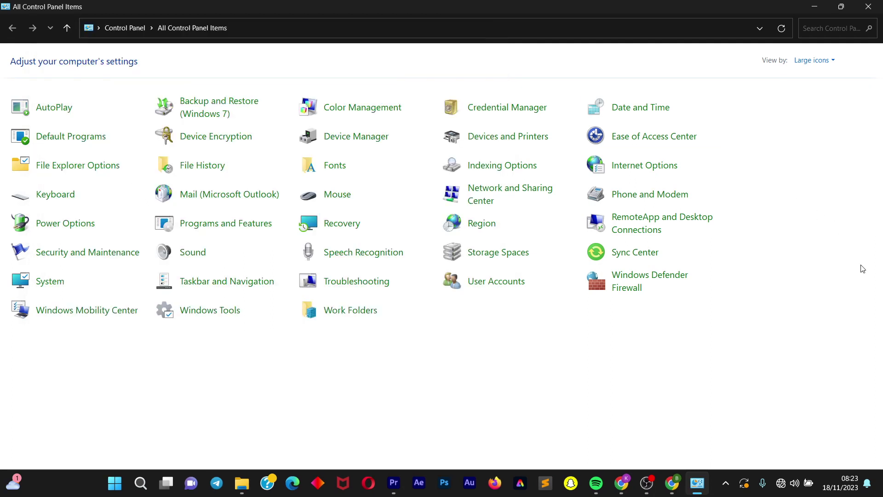